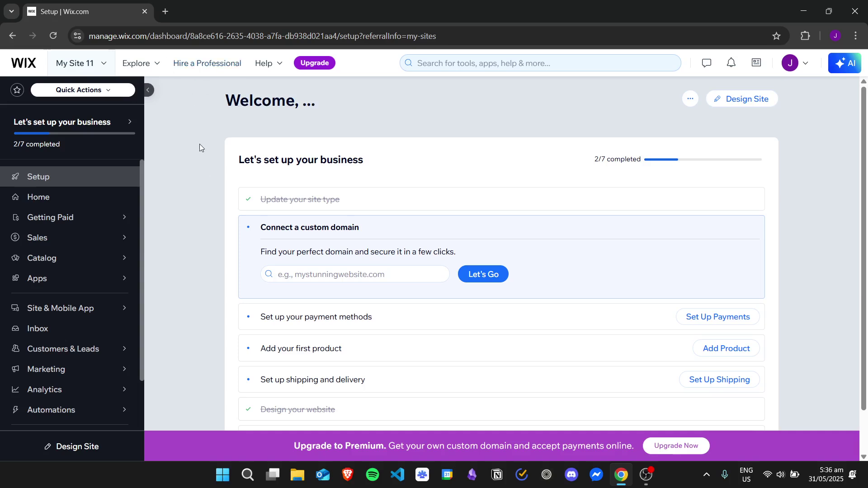
- Browse and close the My Site 11 site switcher, then scroll the dashboard toward Automations
{"action": "left_click", "coordinate": [92, 66]}
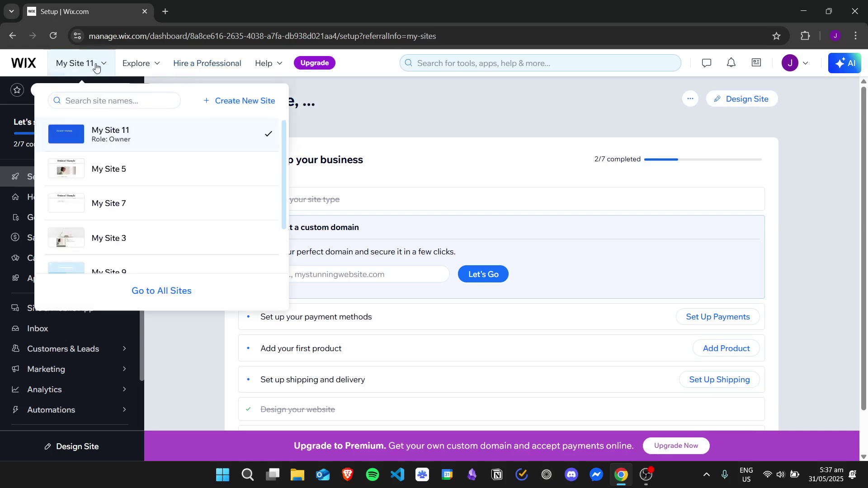
{"action": "scroll", "coordinate": [286, 202], "scroll_direction": "down", "scroll_amount": 3}
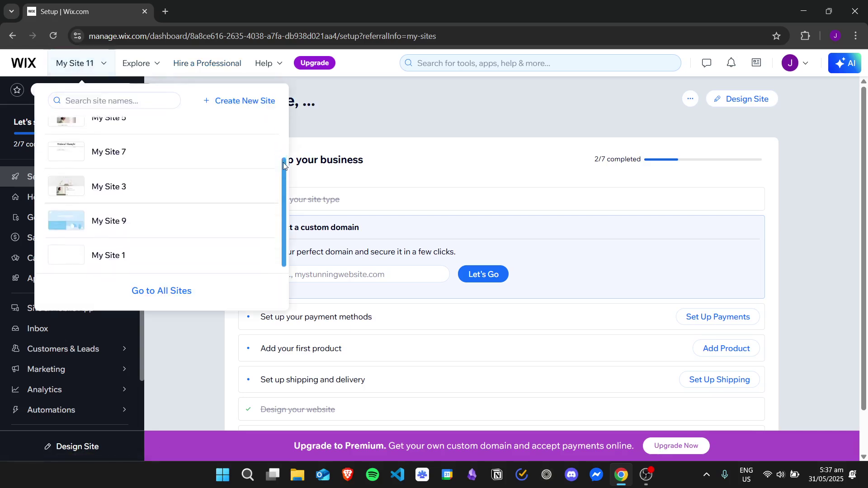
{"action": "mouse_move", "coordinate": [286, 202]}
{"action": "left_mouse_down"}
{"action": "mouse_move", "coordinate": [288, 112]}
{"action": "mouse_move", "coordinate": [293, 226]}
{"action": "mouse_move", "coordinate": [297, 112]}
{"action": "left_mouse_up"}
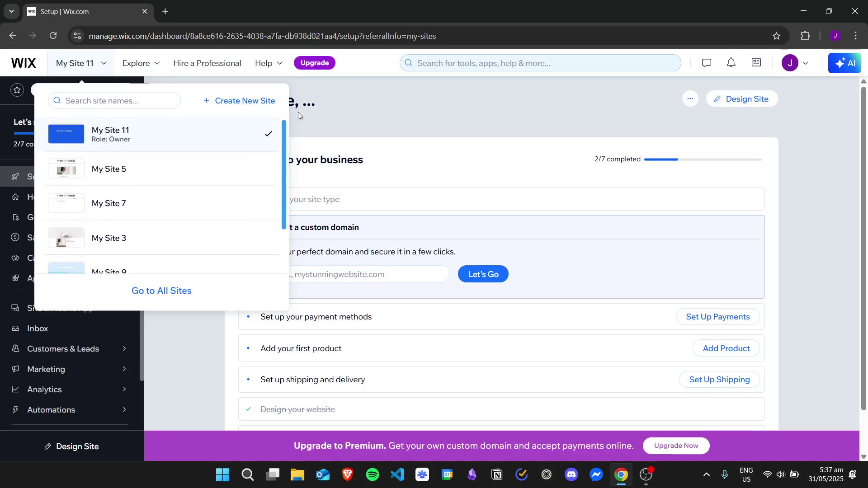
{"action": "left_click", "coordinate": [831, 123]}
{"action": "scroll", "coordinate": [135, 204], "scroll_direction": "down", "scroll_amount": 2}
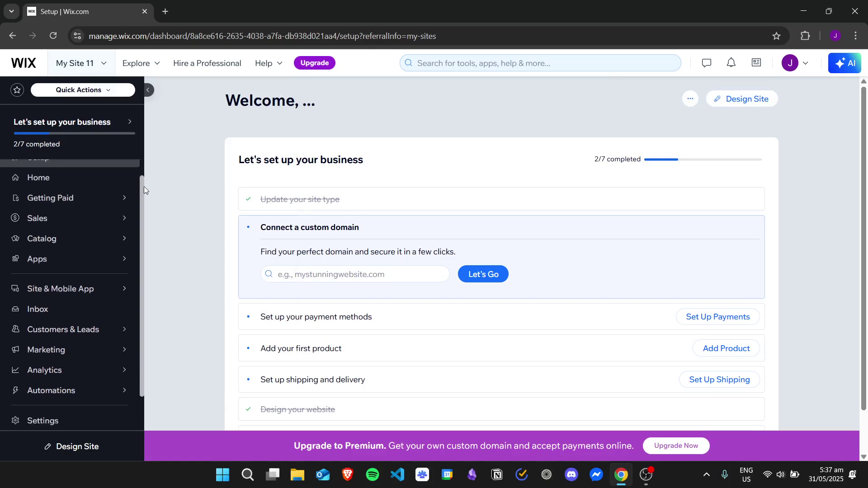
{"action": "mouse_move", "coordinate": [51, 390]}
{"action": "left_click", "coordinate": [128, 352]}
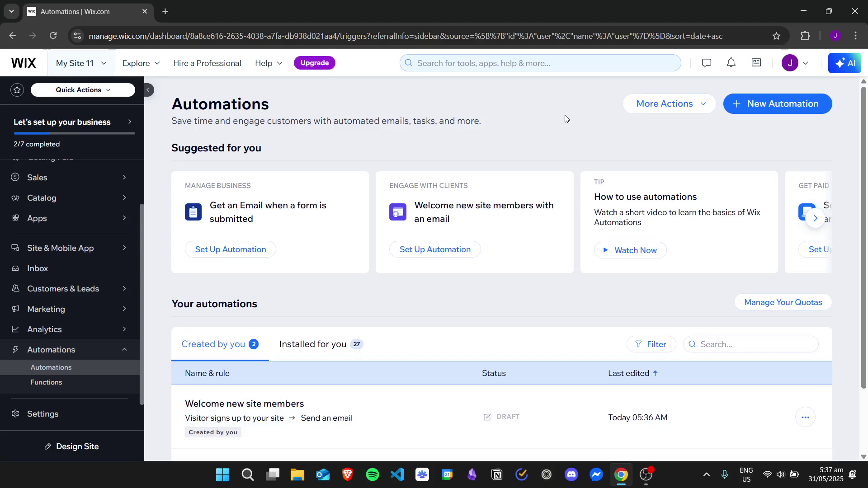
{"action": "left_click_drag", "start_coordinate": [179, 150], "coordinate": [336, 144]}
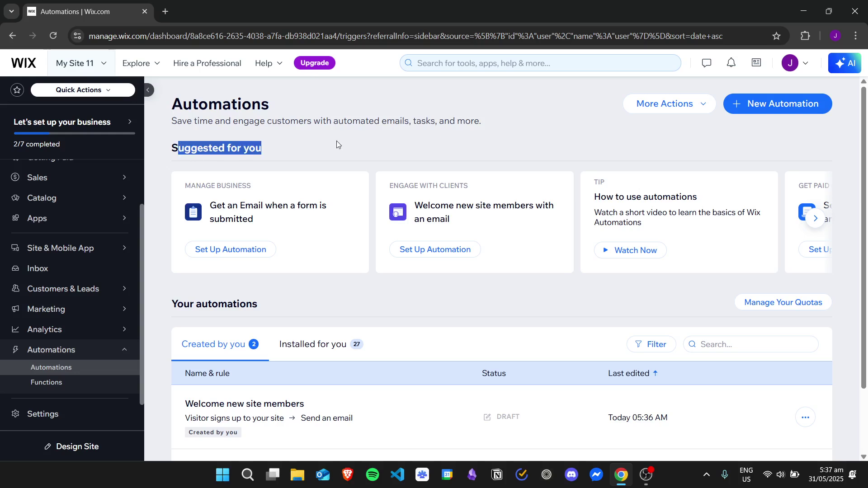
{"action": "left_click_drag", "start_coordinate": [218, 202], "coordinate": [398, 251]}
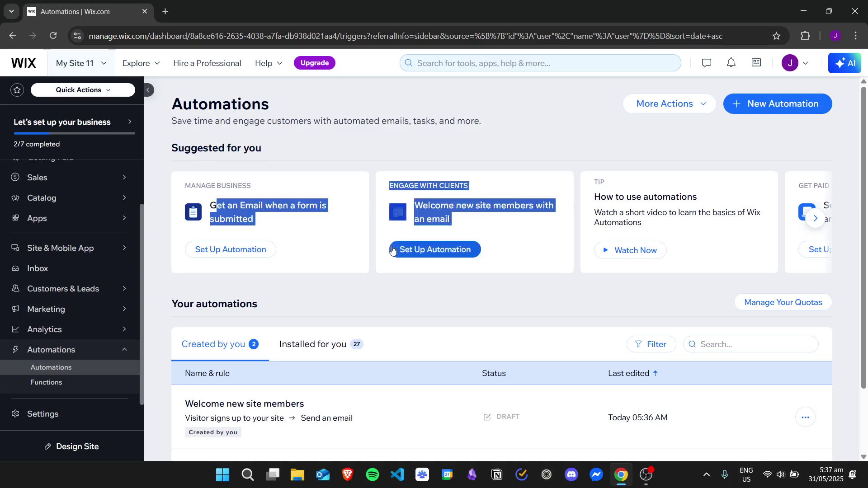
{"action": "left_click", "coordinate": [348, 177]}
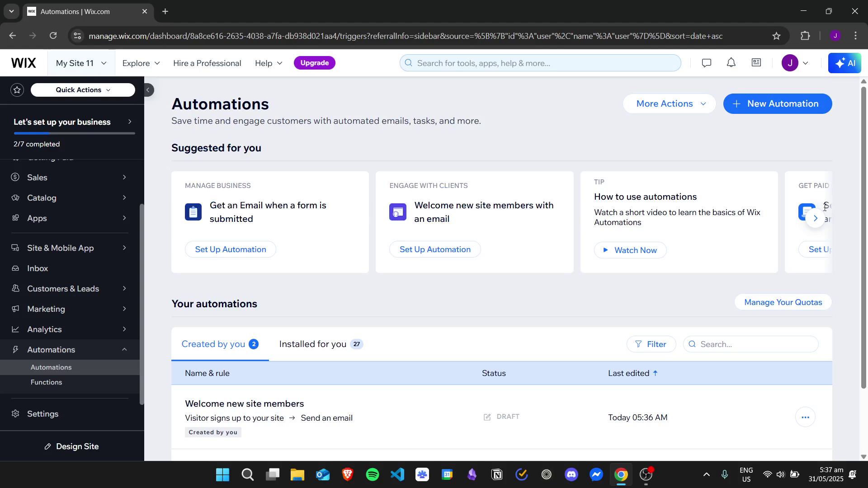
{"action": "left_click", "coordinate": [815, 218]}
{"action": "left_click", "coordinate": [188, 219]}
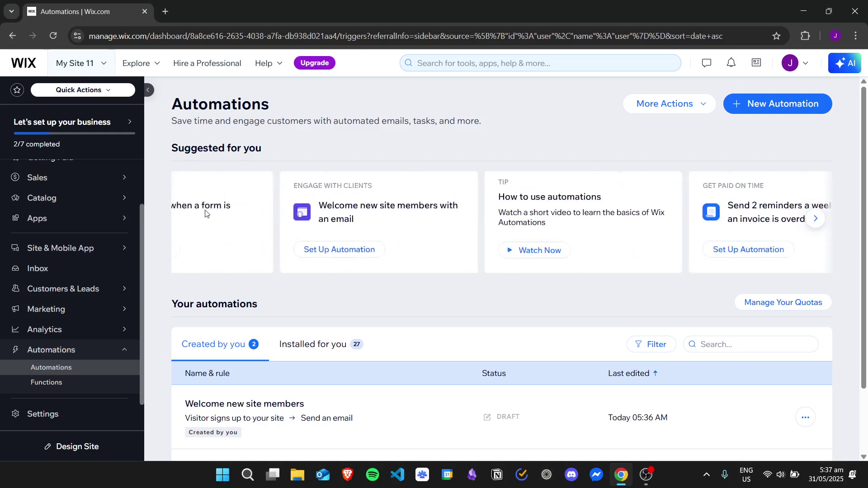
{"action": "scroll", "coordinate": [493, 149], "scroll_direction": "down", "scroll_amount": 2}
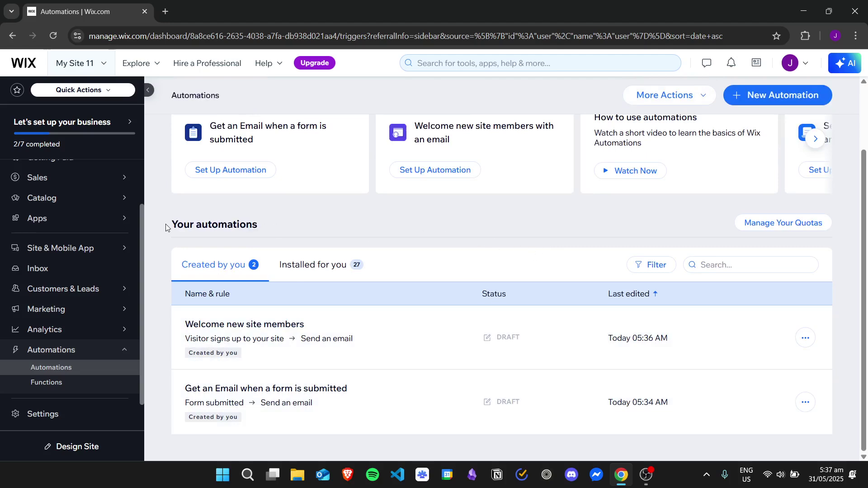
{"action": "scroll", "coordinate": [167, 276], "scroll_direction": "up", "scroll_amount": 1}
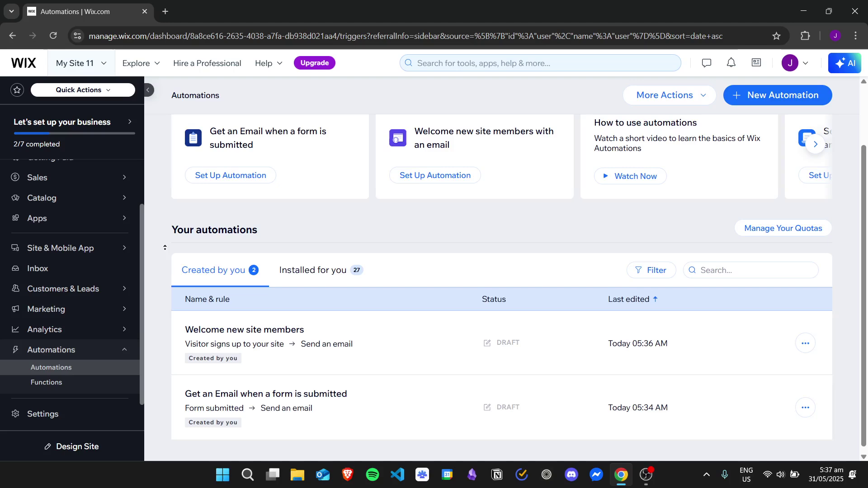
{"action": "scroll", "coordinate": [280, 230], "scroll_direction": "down", "scroll_amount": 1}
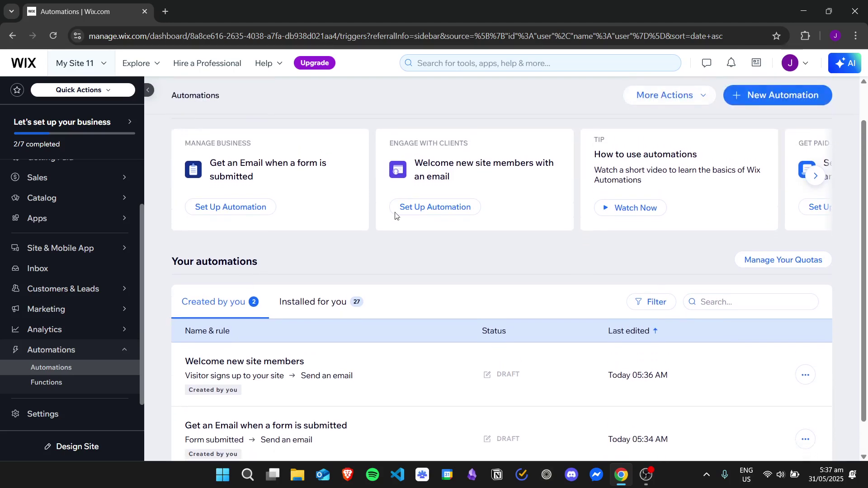
{"action": "left_click", "coordinate": [775, 95]}
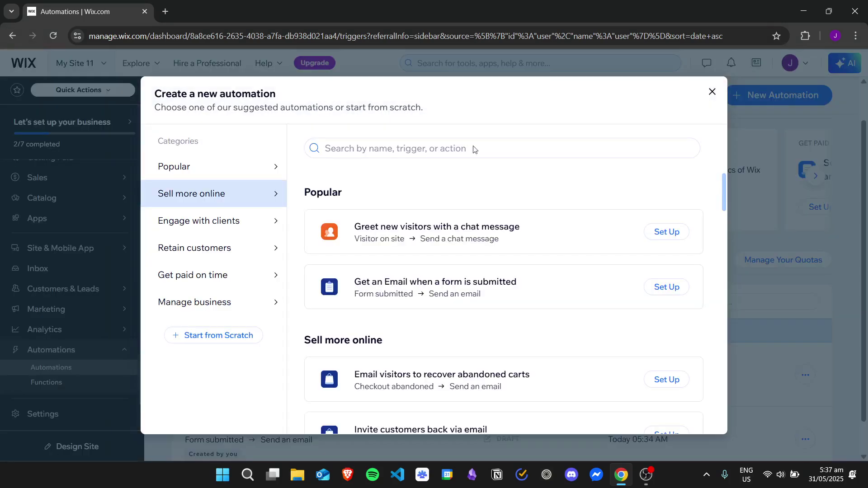
{"action": "left_click", "coordinate": [249, 194]}
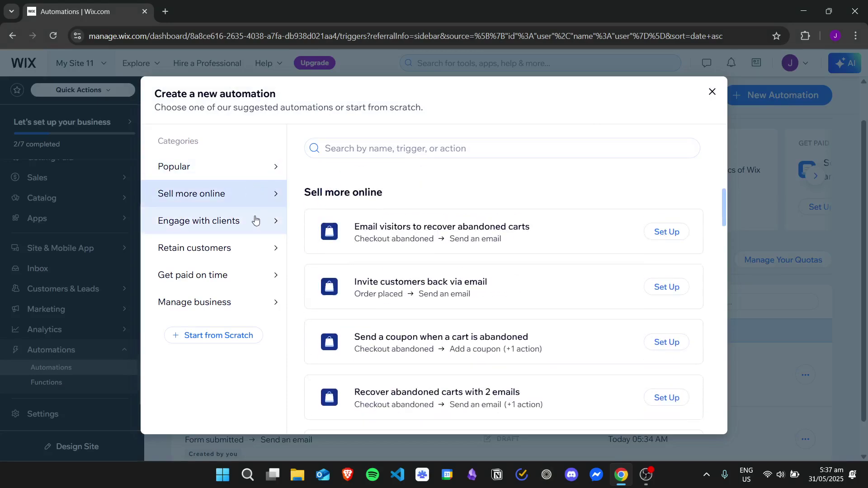
{"action": "left_click", "coordinate": [255, 221]}
{"action": "left_click", "coordinate": [248, 247]}
{"action": "left_click", "coordinate": [256, 275]}
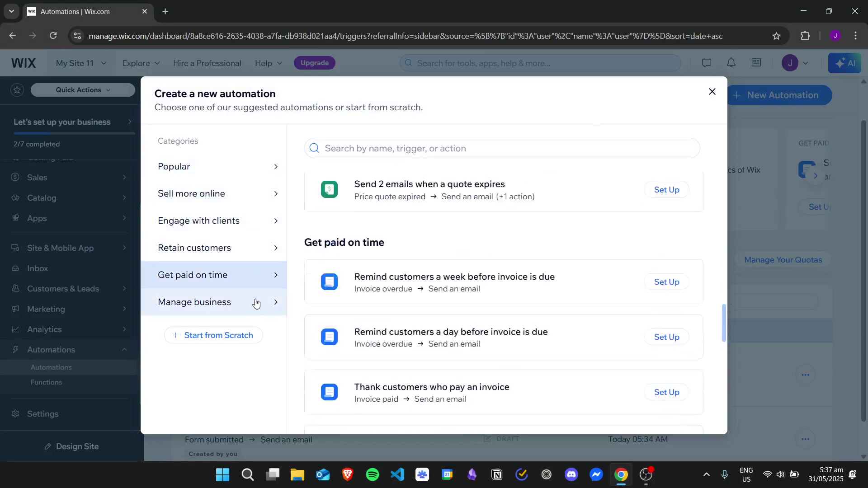
{"action": "left_click", "coordinate": [255, 302]}
{"action": "left_click", "coordinate": [257, 277]}
{"action": "left_click", "coordinate": [249, 248]}
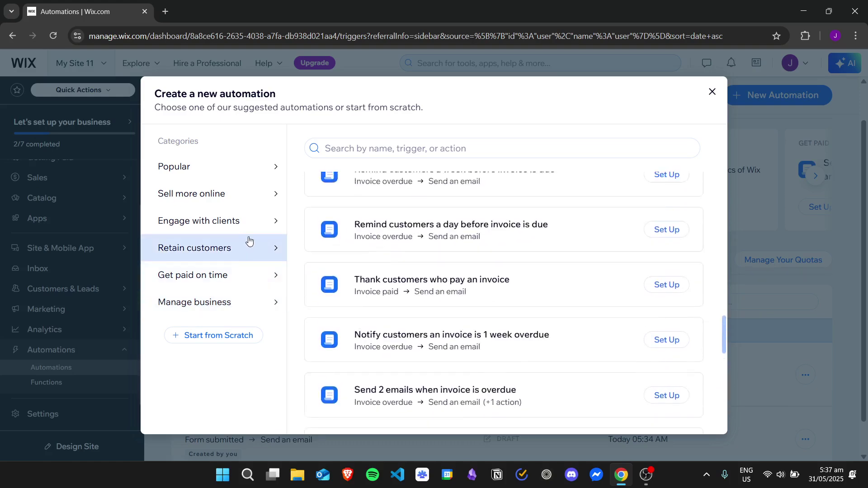
{"action": "left_click", "coordinate": [252, 220]}
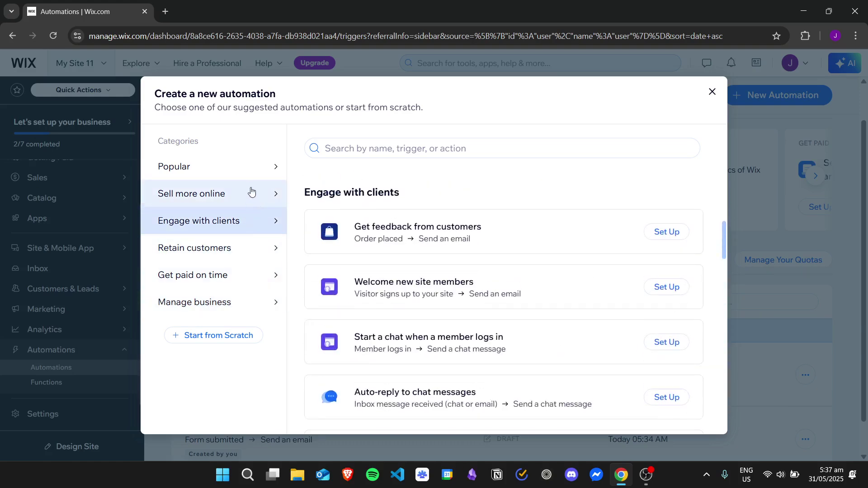
{"action": "left_click", "coordinate": [252, 192]}
{"action": "left_click", "coordinate": [249, 171]}
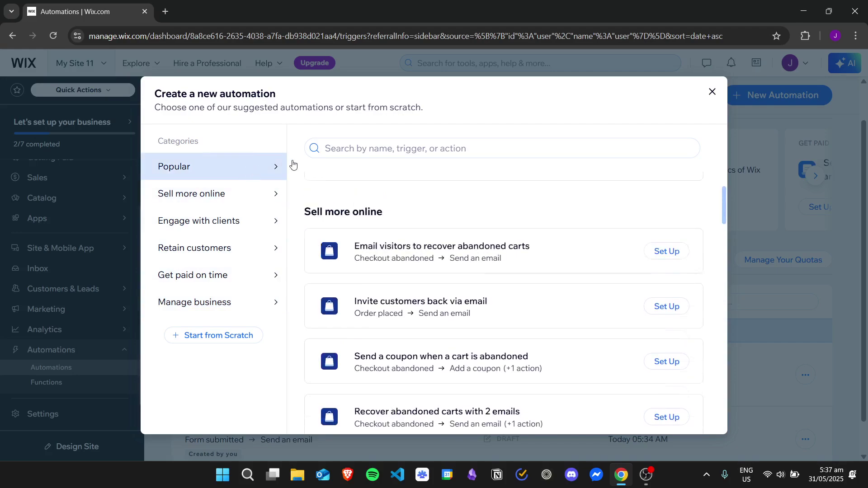
{"action": "left_click", "coordinate": [712, 92]}
{"action": "left_click", "coordinate": [702, 95]}
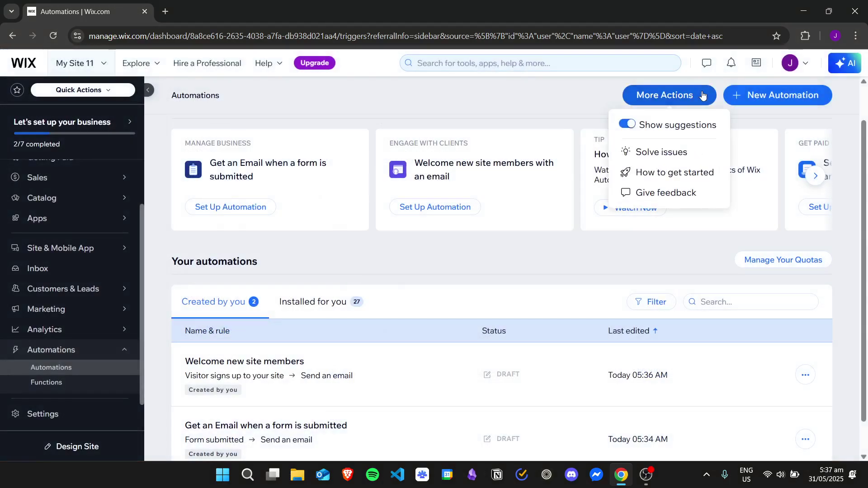
{"action": "left_click", "coordinate": [702, 95]}
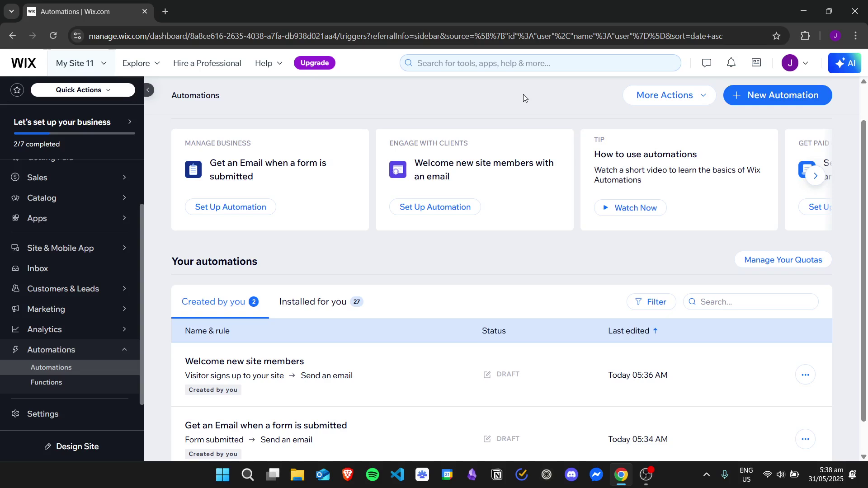
{"action": "left_click_drag", "start_coordinate": [864, 133], "coordinate": [866, 168]}
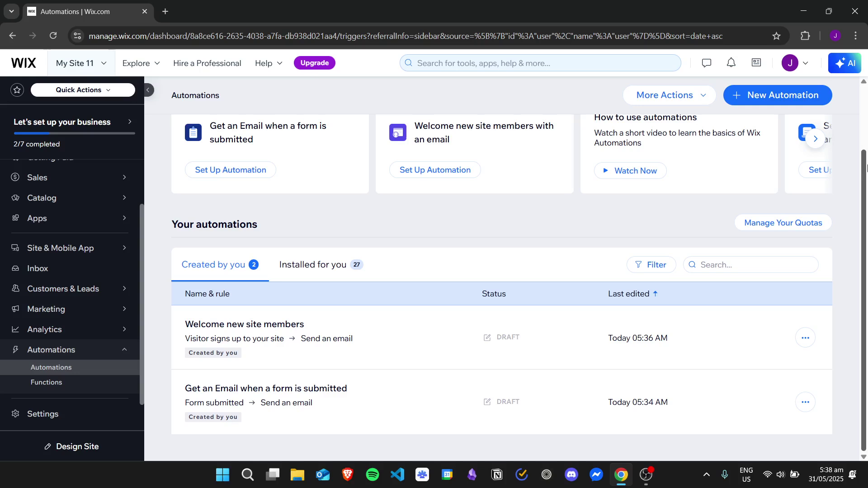
{"action": "scroll", "coordinate": [542, 129], "scroll_direction": "up", "scroll_amount": 2}
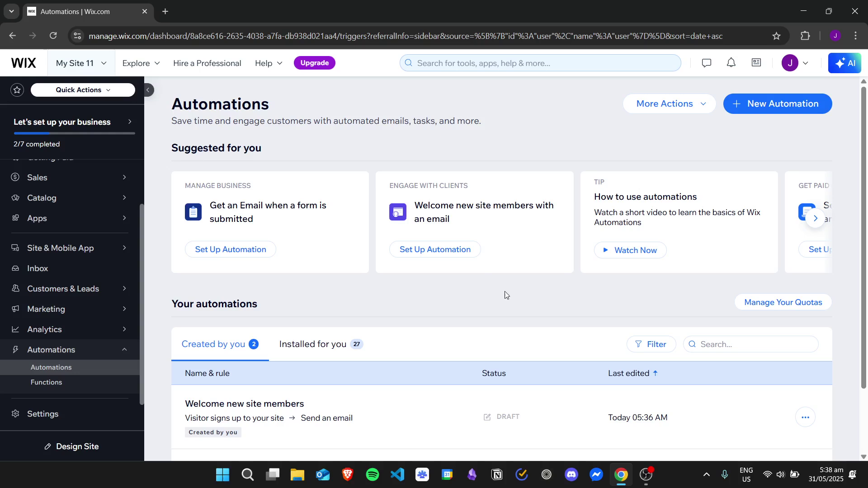
- Open the Welcome new site members automation, save it as a draft, and zoom in on the canvas
{"action": "left_click", "coordinate": [455, 255]}
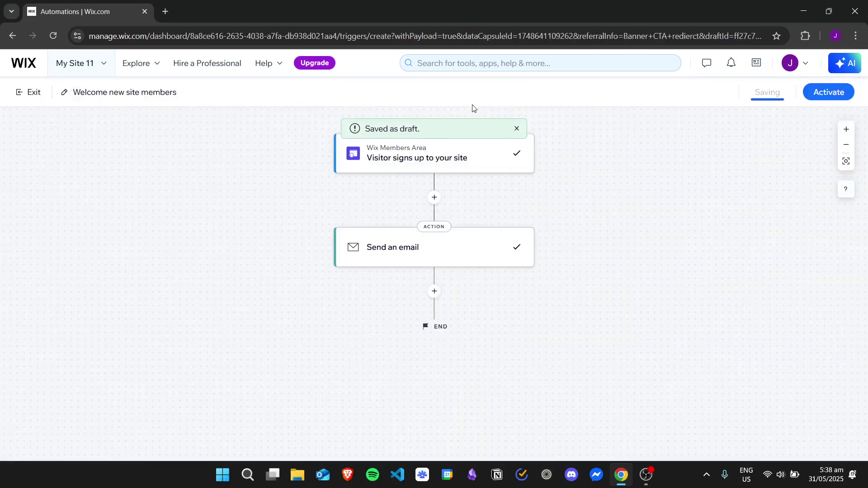
{"action": "left_click", "coordinate": [518, 118]}
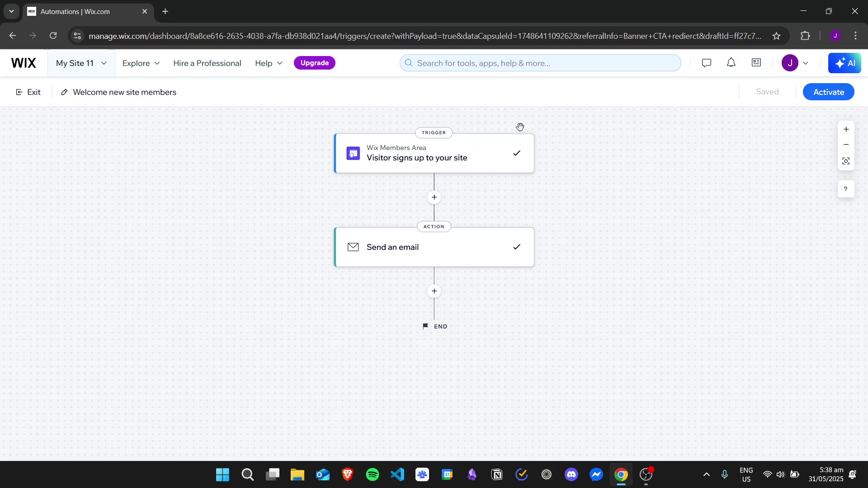
{"action": "left_click", "coordinate": [846, 131]}
{"action": "scroll", "coordinate": [652, 171], "scroll_direction": "up", "scroll_amount": 2}
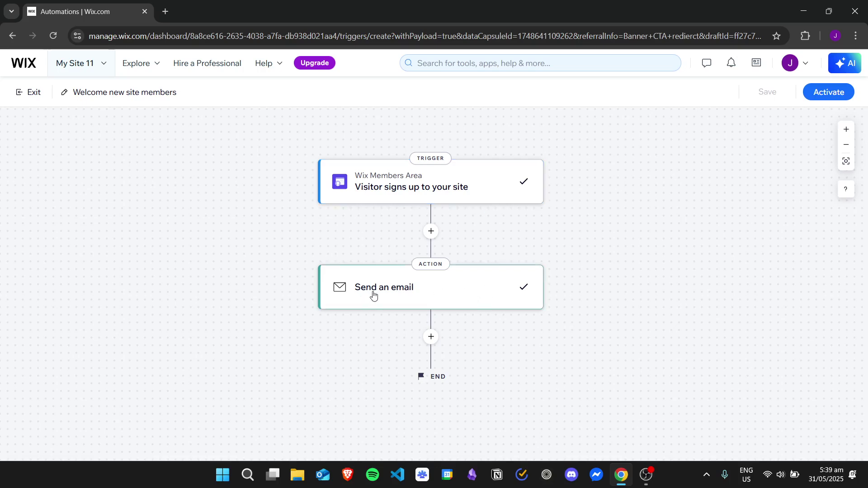
- Open the Send an email step's settings side panel
{"action": "left_click", "coordinate": [502, 295]}
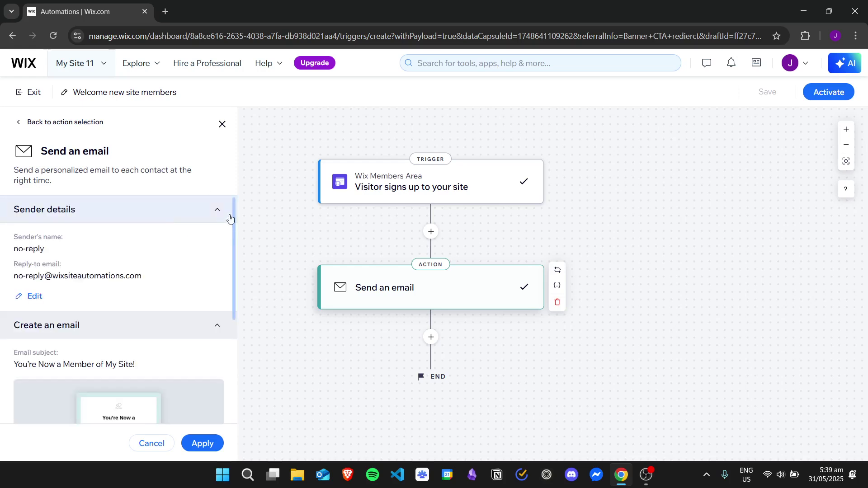
{"action": "mouse_move", "coordinate": [234, 258]}
{"action": "left_click_drag", "start_coordinate": [233, 205], "coordinate": [233, 210]}
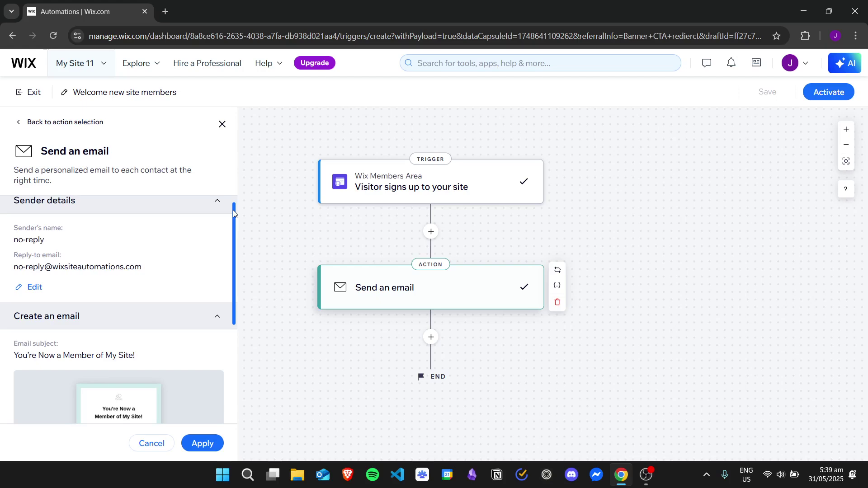
{"action": "left_click_drag", "start_coordinate": [234, 213], "coordinate": [243, 281]}
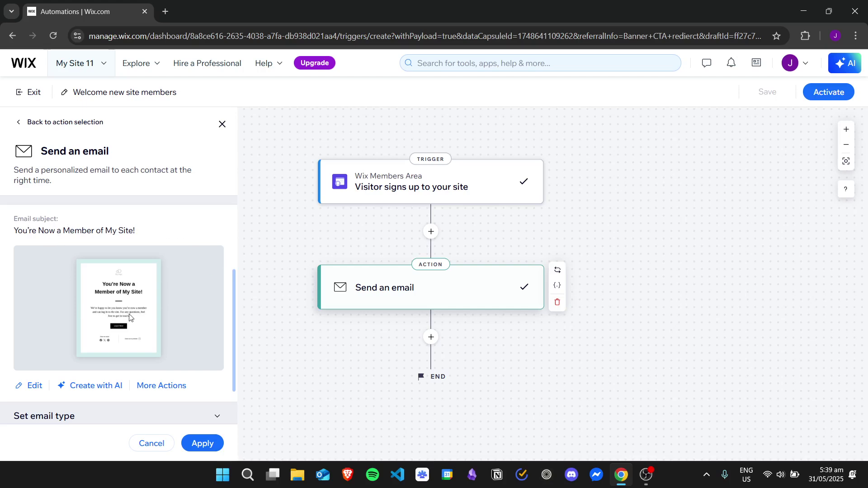
- Try editing the welcome email content twice, dismissing the sender details prompt each time
{"action": "left_click", "coordinate": [40, 387]}
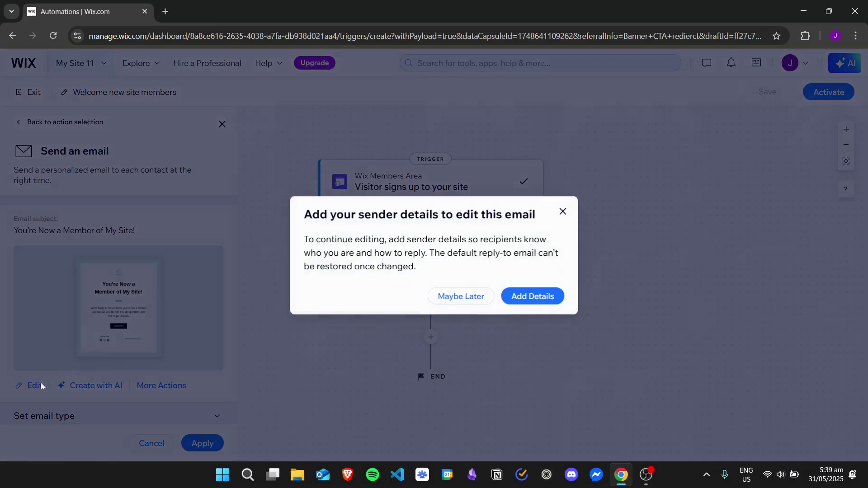
{"action": "left_click", "coordinate": [561, 212]}
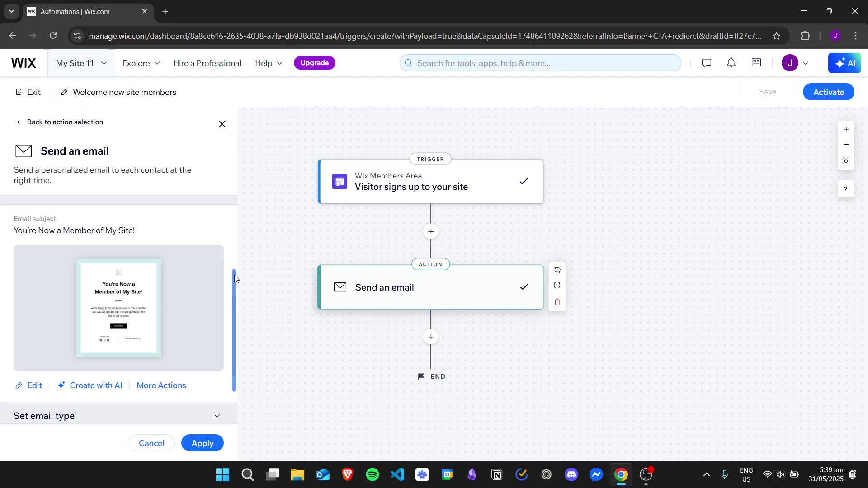
{"action": "scroll", "coordinate": [226, 280], "scroll_direction": "down", "scroll_amount": 1}
{"action": "left_click", "coordinate": [37, 370]}
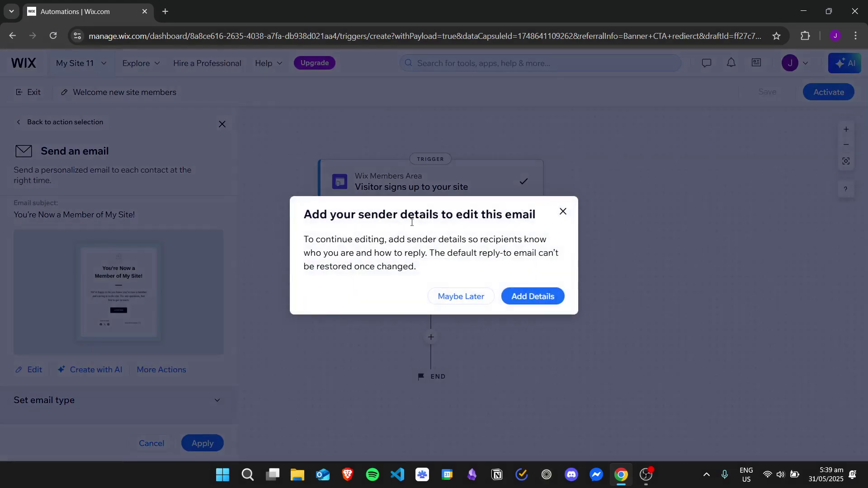
{"action": "left_click", "coordinate": [563, 211]}
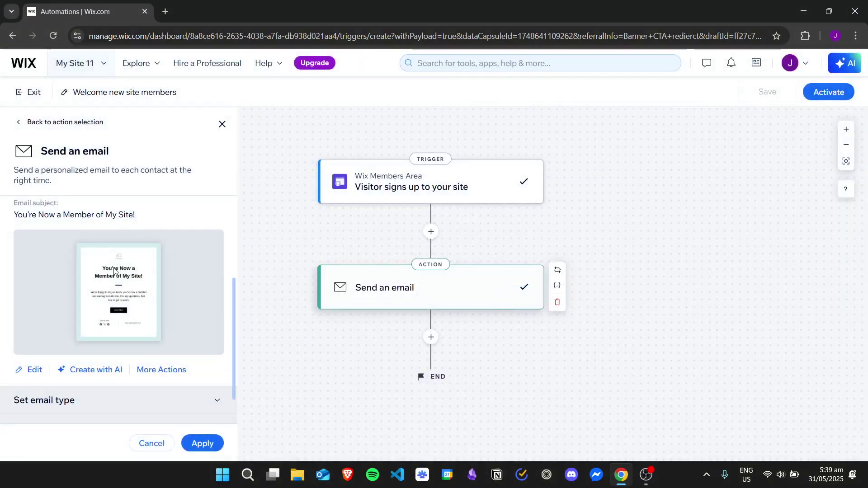
{"action": "left_click_drag", "start_coordinate": [233, 282], "coordinate": [233, 336]}
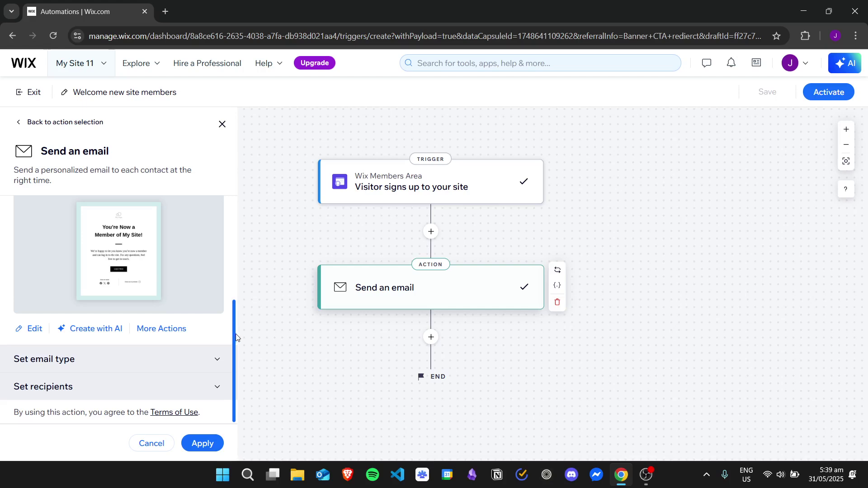
{"action": "scroll", "coordinate": [236, 336], "scroll_direction": "up", "scroll_amount": 2}
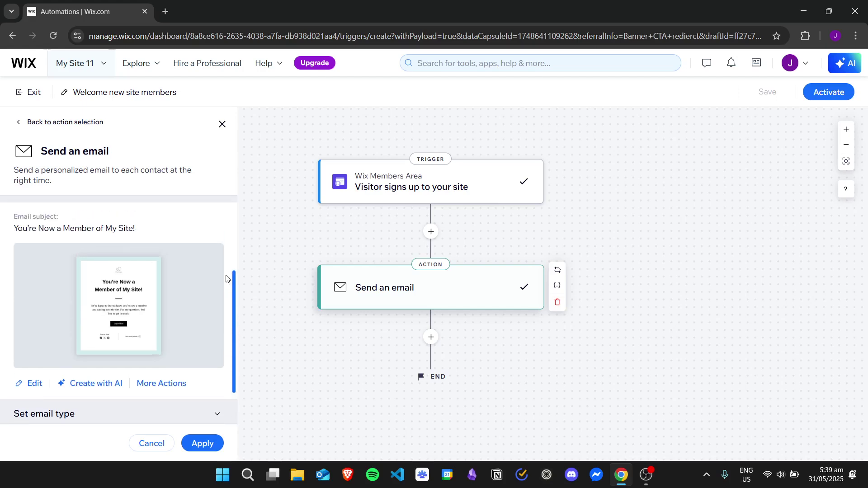
{"action": "scroll", "coordinate": [208, 343], "scroll_direction": "down", "scroll_amount": 2}
- Expand the email type options and review the recipients section
{"action": "left_click", "coordinate": [209, 355]}
{"action": "left_click_drag", "start_coordinate": [232, 267], "coordinate": [250, 365]}
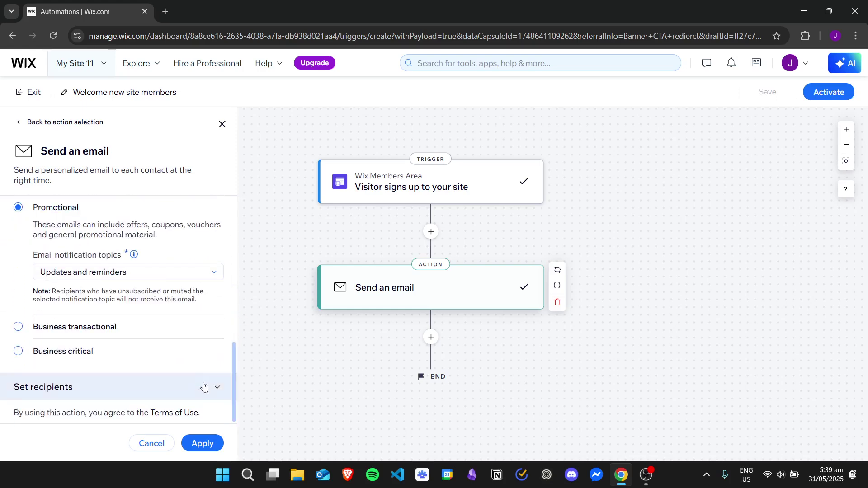
{"action": "left_click_drag", "start_coordinate": [237, 331], "coordinate": [238, 149]}
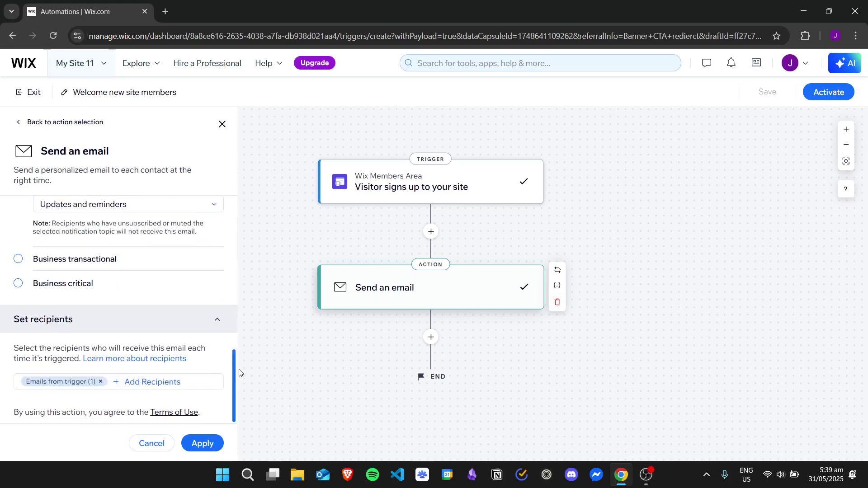
- Close the Send an email panel and browse the add-step choices without adding a step
{"action": "left_click", "coordinate": [222, 124]}
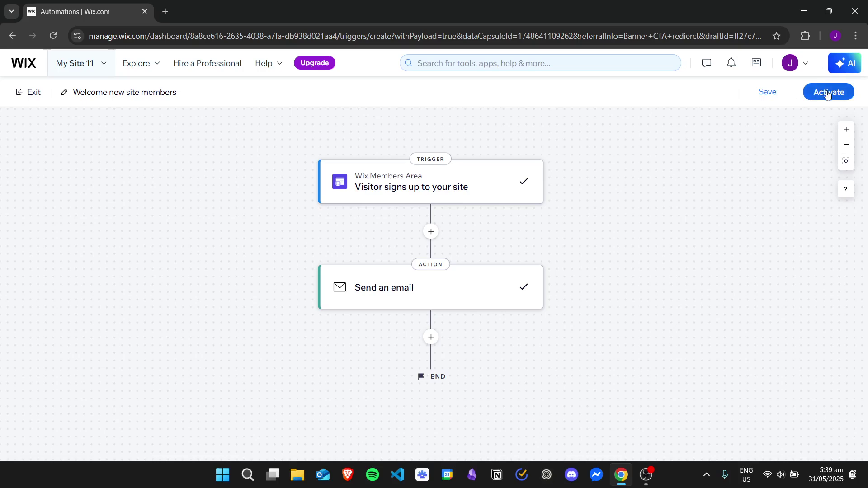
{"action": "left_click", "coordinate": [431, 231]}
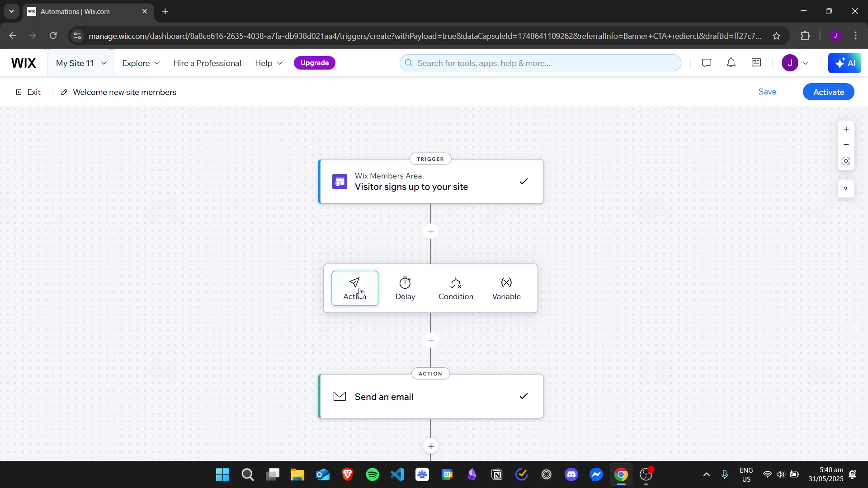
{"action": "left_click", "coordinate": [795, 219]}
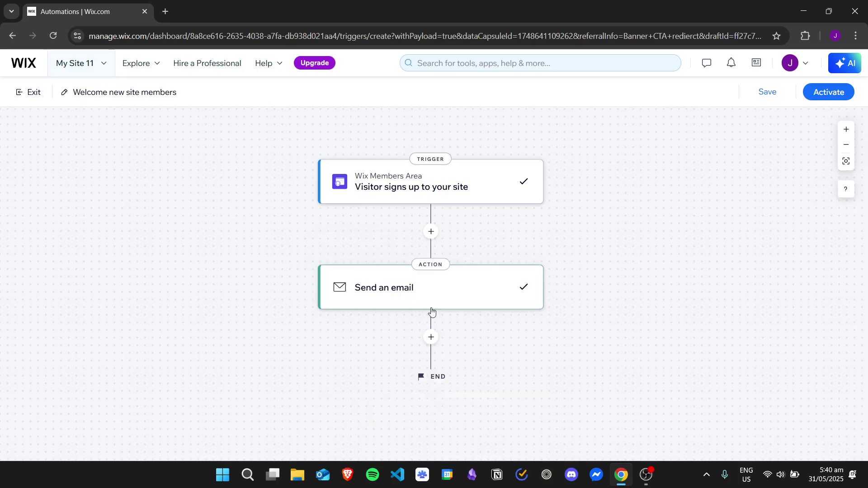
{"action": "left_click", "coordinate": [430, 337]}
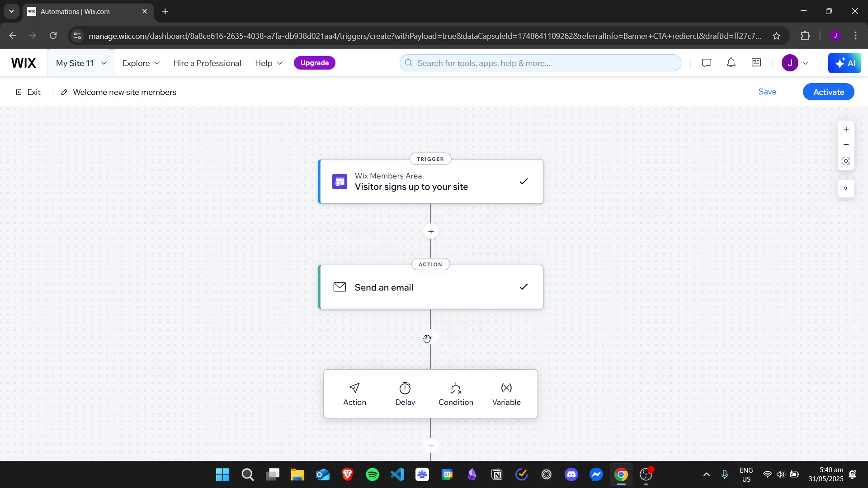
{"action": "left_click", "coordinate": [434, 235]}
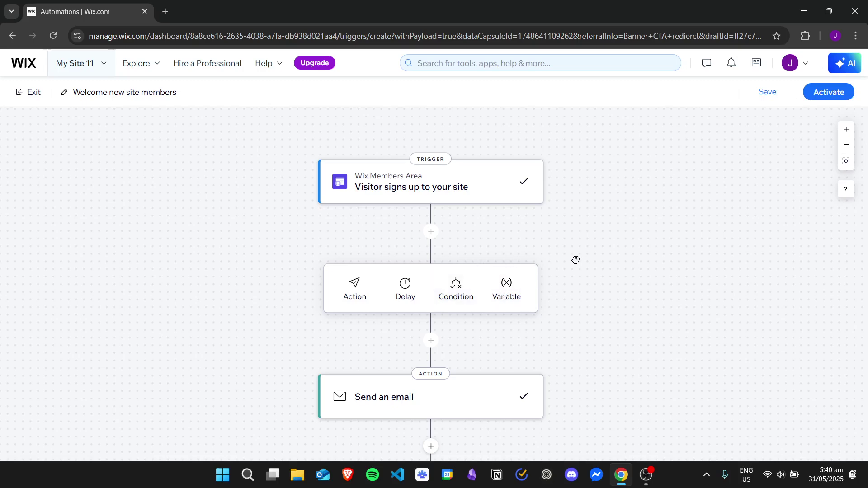
{"action": "left_click_drag", "start_coordinate": [641, 230], "coordinate": [643, 230]}
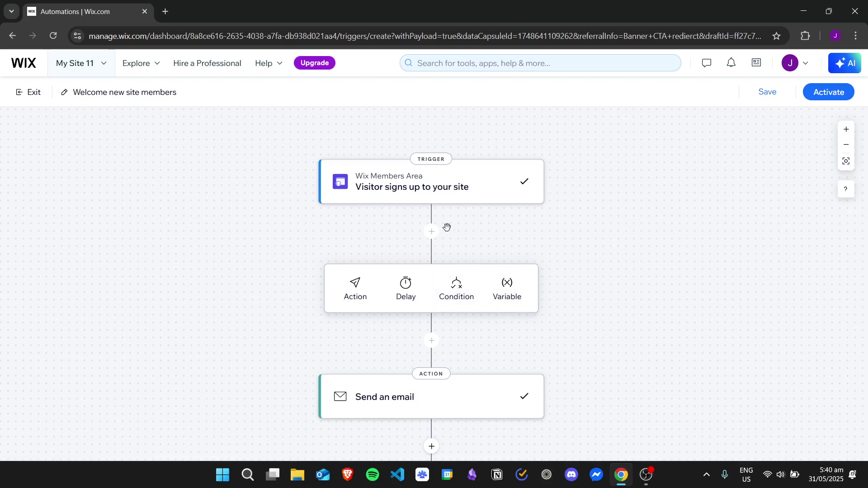
{"action": "left_click", "coordinate": [462, 239]}
- Save and activate Welcome new site members, then confirm it is Active in Your automations
{"action": "left_click", "coordinate": [764, 92]}
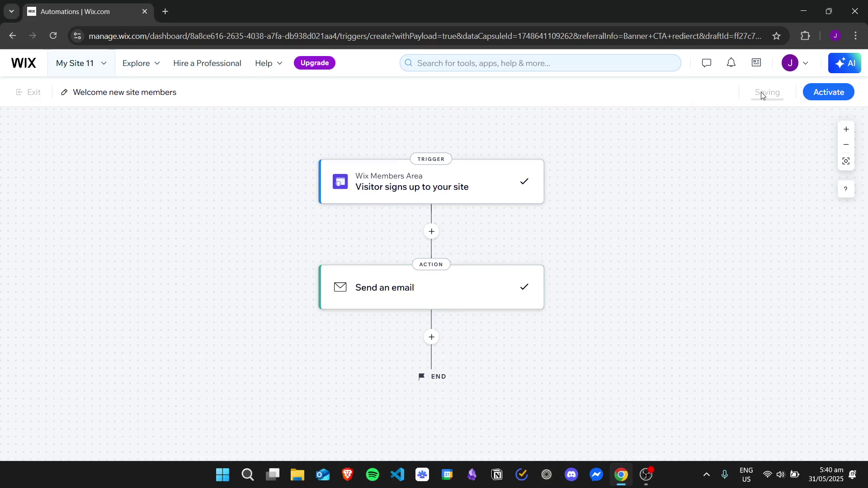
{"action": "left_click", "coordinate": [836, 92]}
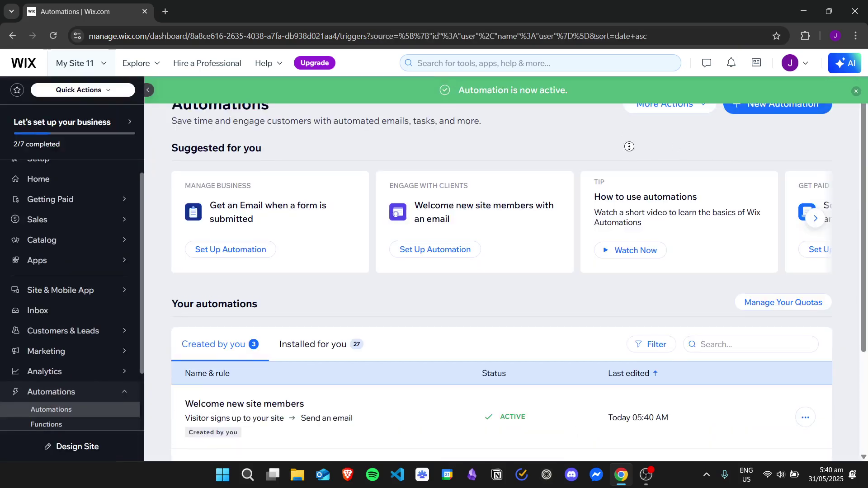
{"action": "scroll", "coordinate": [628, 146], "scroll_direction": "down", "scroll_amount": 3}
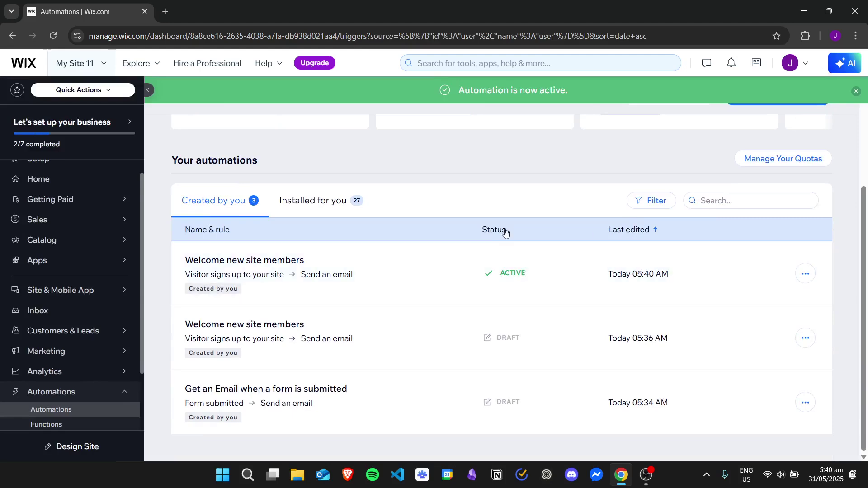
{"action": "mouse_move", "coordinate": [285, 275]}
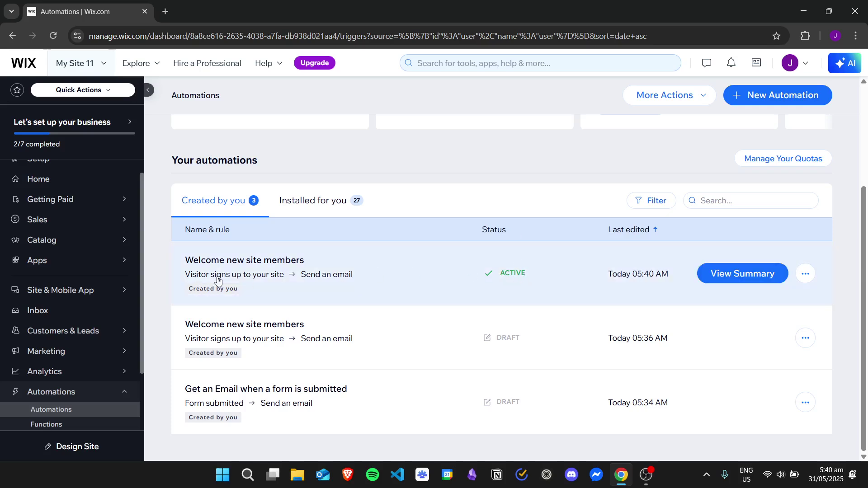
{"action": "left_click_drag", "start_coordinate": [865, 234], "coordinate": [853, 168]}
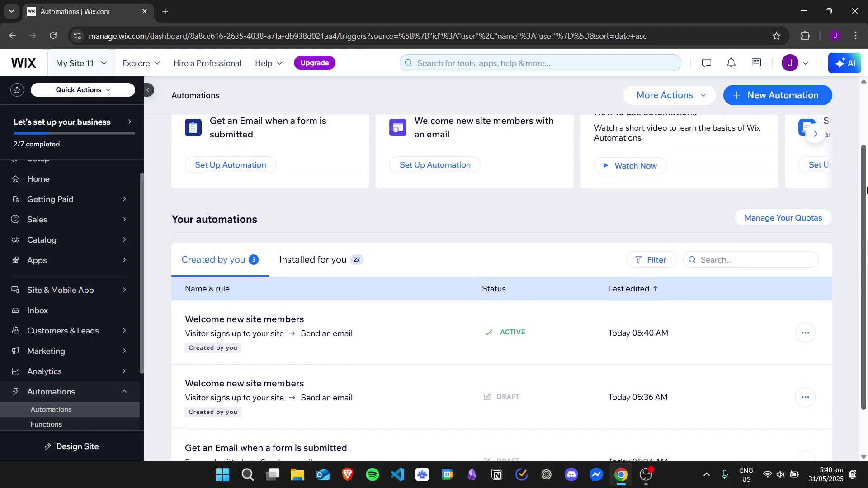